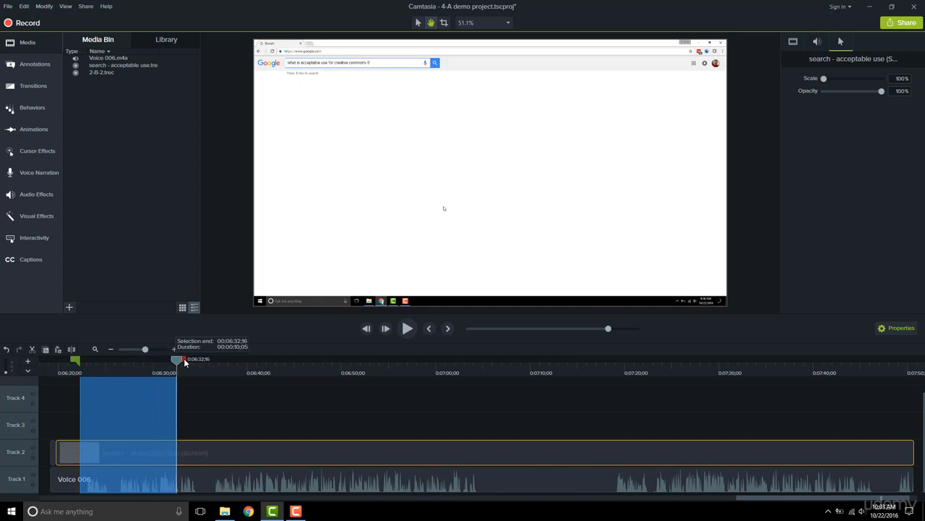
# Step: Split the search screen clip on Track 2 at 0:06:32;19 and 0:06:22;11 to isolate the typing section
pyautogui.moveTo(185, 362); pyautogui.dragTo(186, 362)
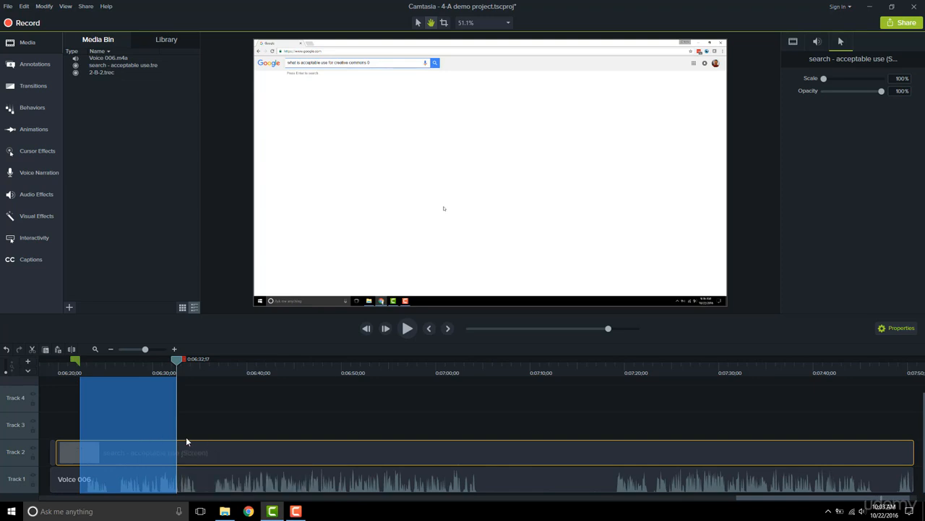
pyautogui.moveTo(176, 361); pyautogui.dragTo(138, 365)
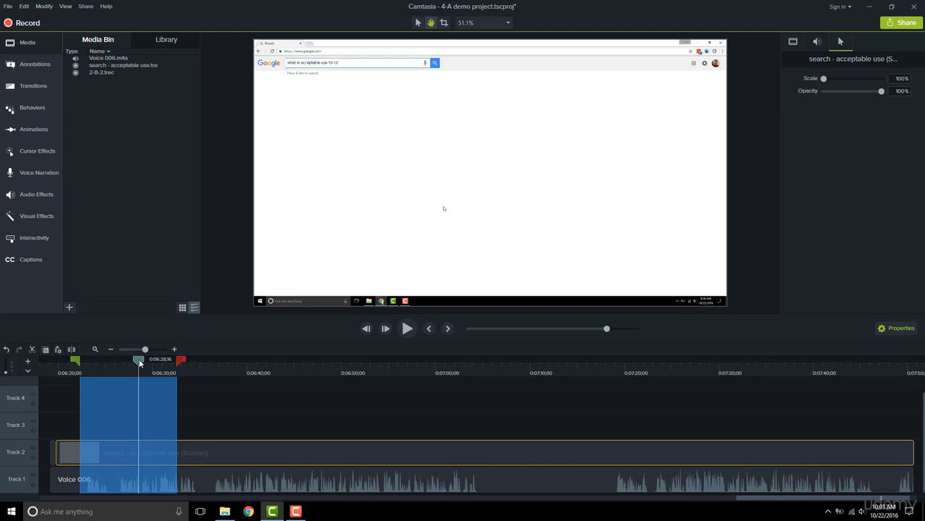
pyautogui.moveTo(139, 362); pyautogui.dragTo(177, 362)
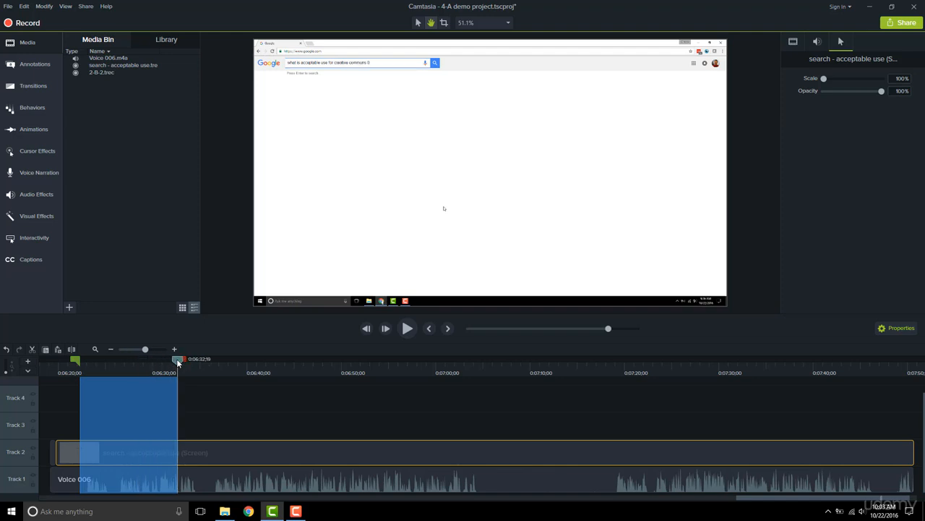
pyautogui.press('s')
pyautogui.moveTo(177, 362); pyautogui.dragTo(81, 361)
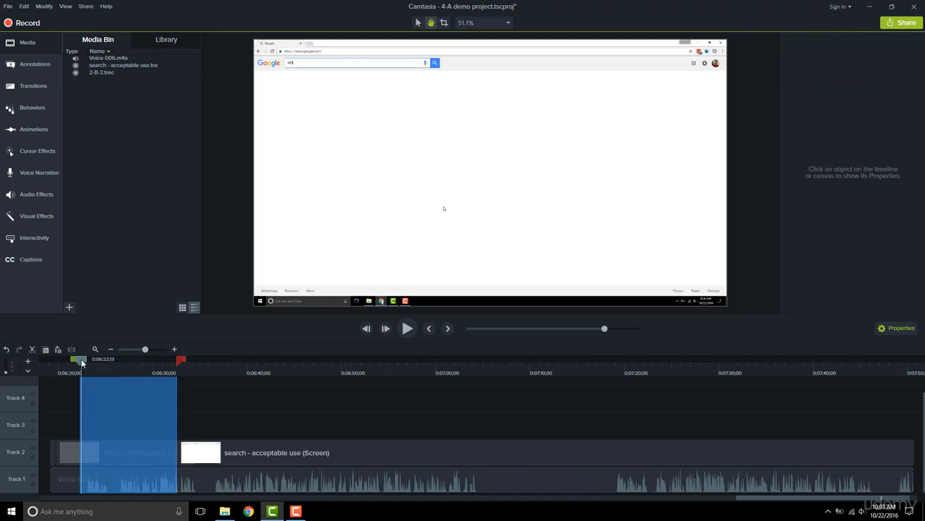
pyautogui.click(119, 452)
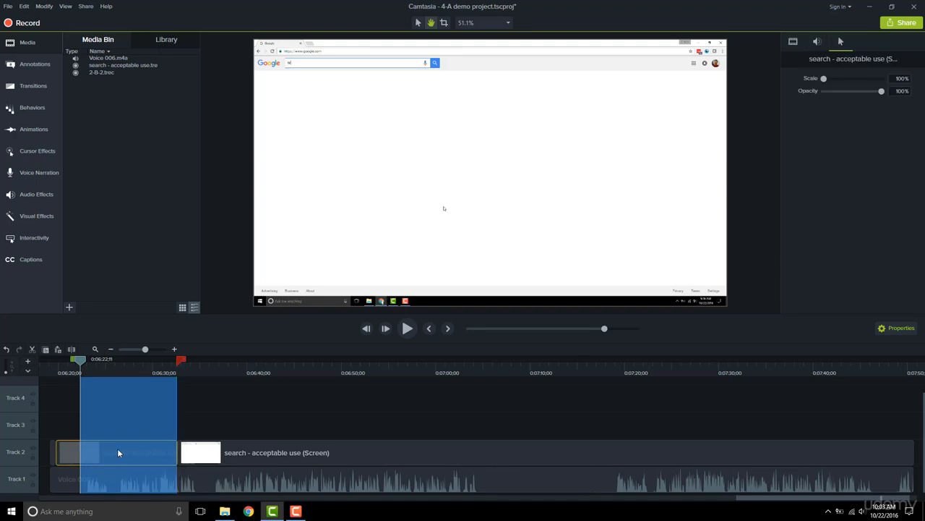
pyautogui.press('s')
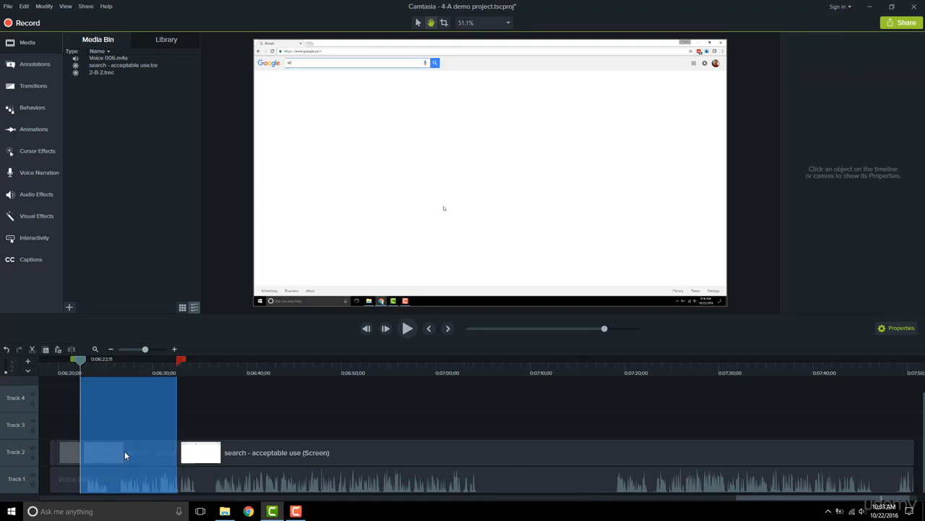
# Step: Clear the time selection and move the isolated typing section from Track 2 straight up to Track 3
pyautogui.click(218, 367)
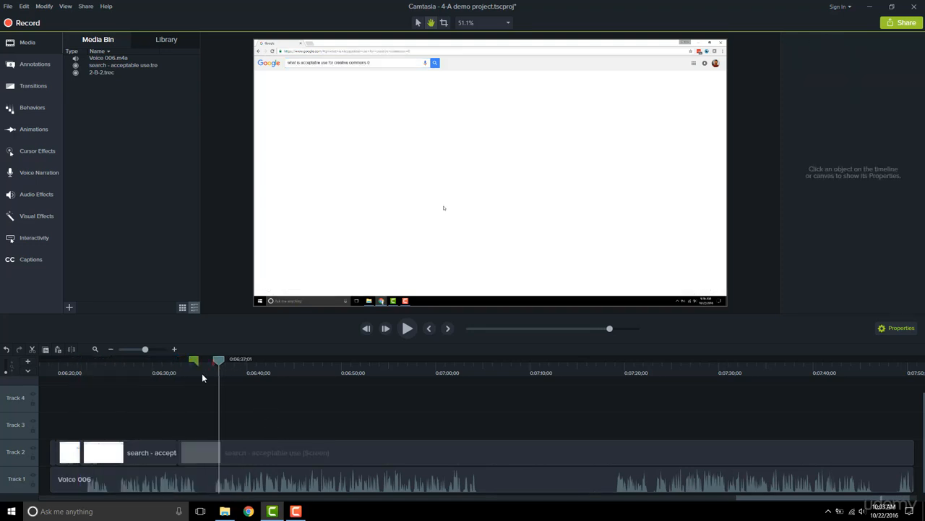
pyautogui.click(127, 456)
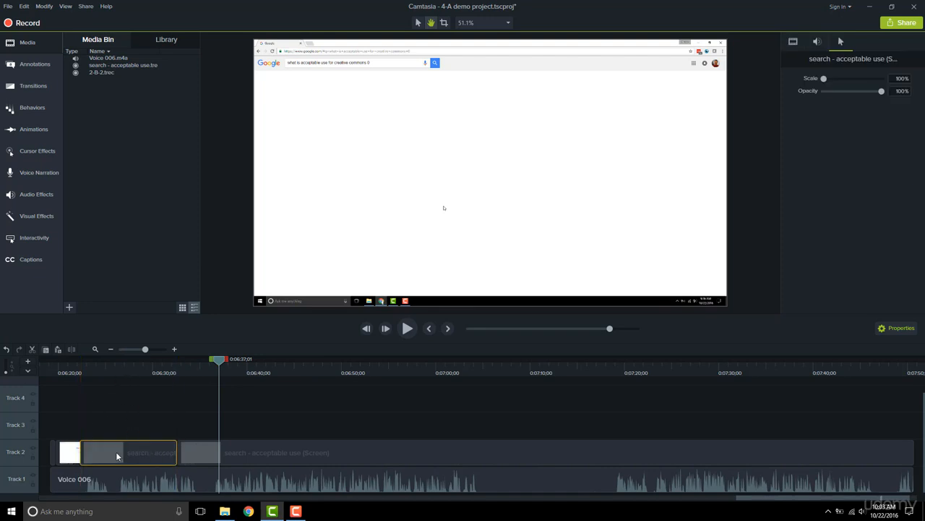
pyautogui.moveTo(116, 451); pyautogui.dragTo(115, 423)
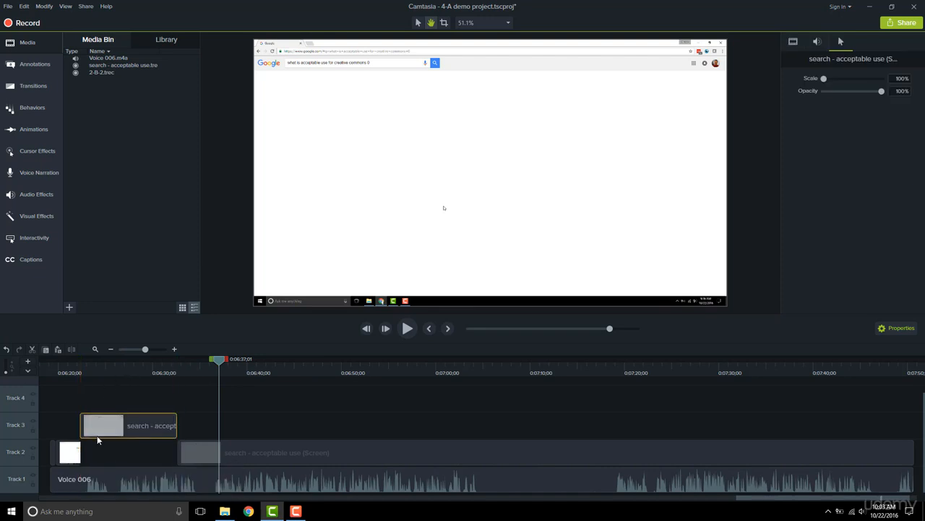
# Step: Apply the Clip Speed visual effect to the typing section on Track 3 and reveal its effect bar
pyautogui.moveTo(94, 367); pyautogui.dragTo(183, 367)
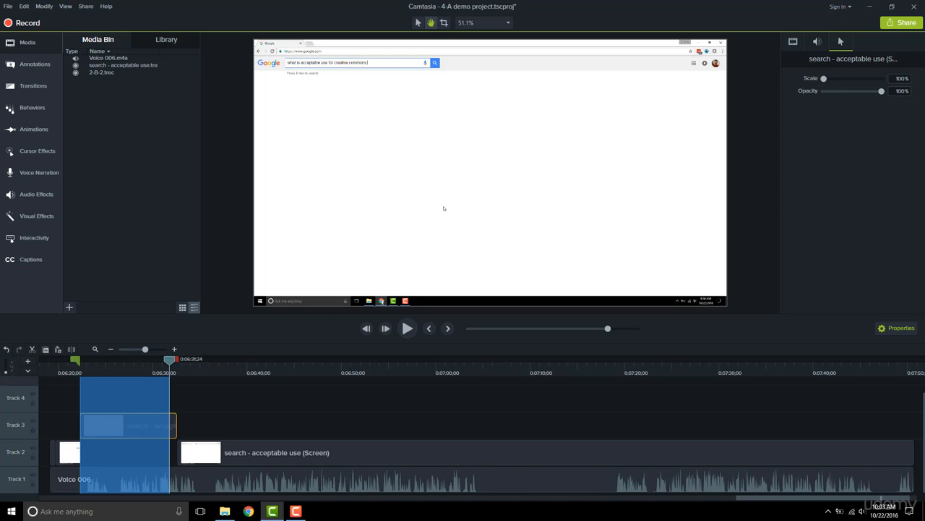
pyautogui.click(150, 425)
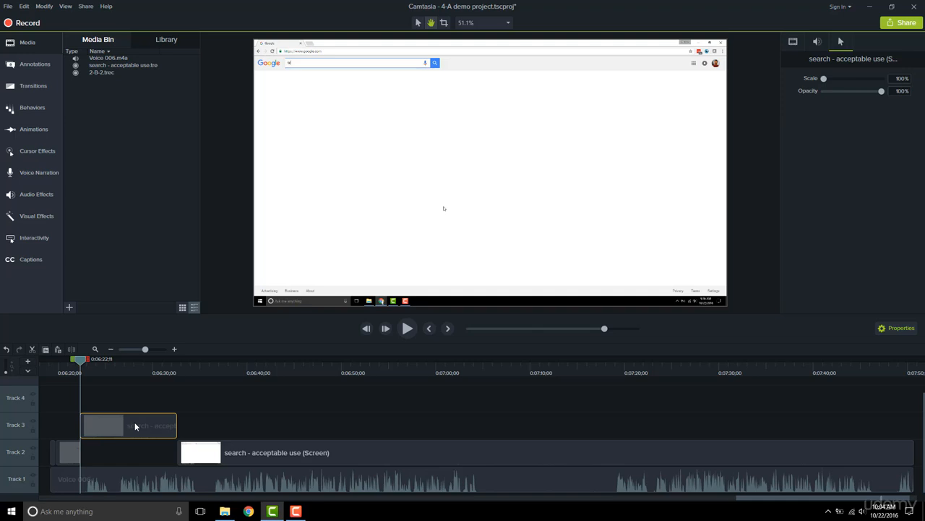
pyautogui.click(50, 216)
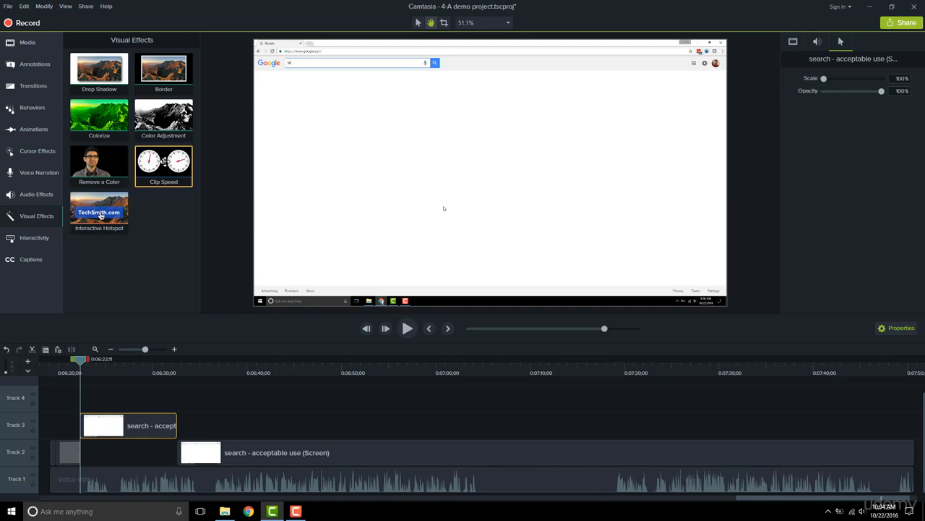
pyautogui.moveTo(164, 161); pyautogui.dragTo(125, 430)
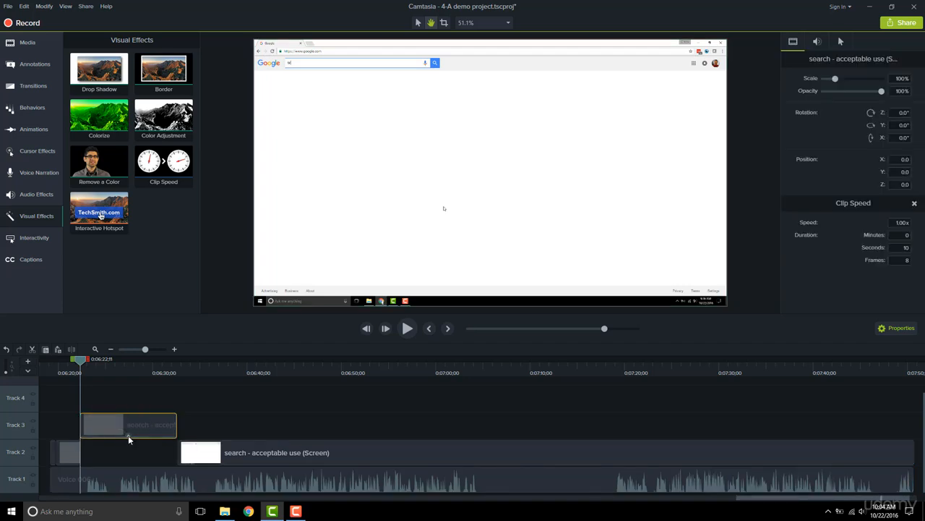
pyautogui.click(129, 437)
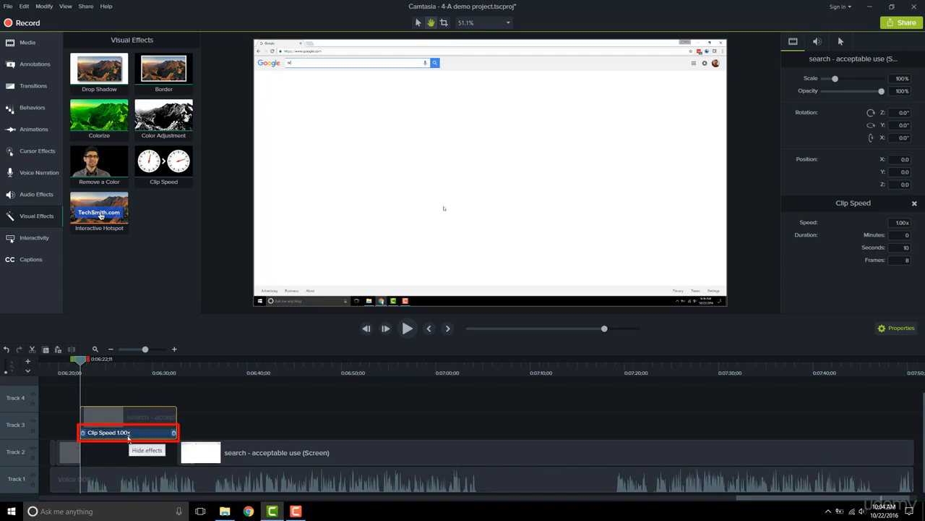
pyautogui.click(129, 437)
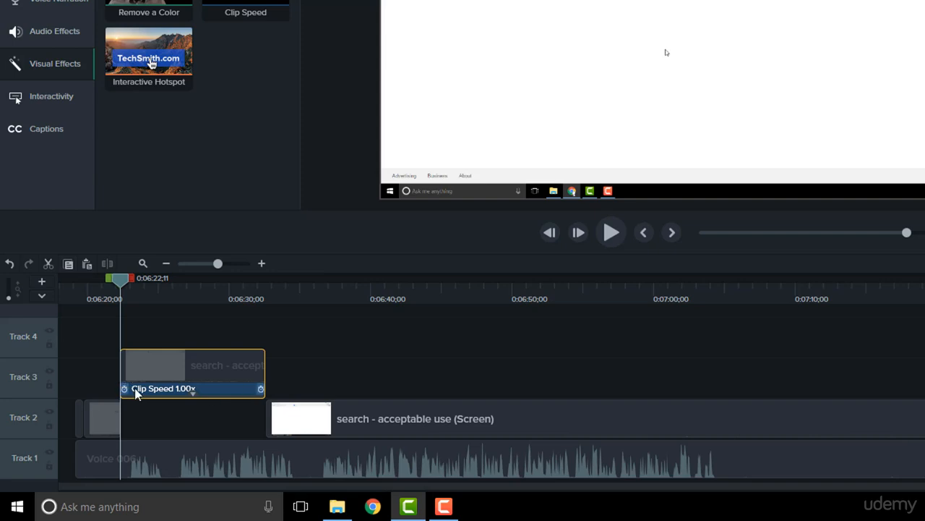
# Step: Shorten the Clip Speed bar on the Track 3 clip to a 3-second duration at 3.42x speed
pyautogui.moveTo(260, 389); pyautogui.dragTo(198, 389)
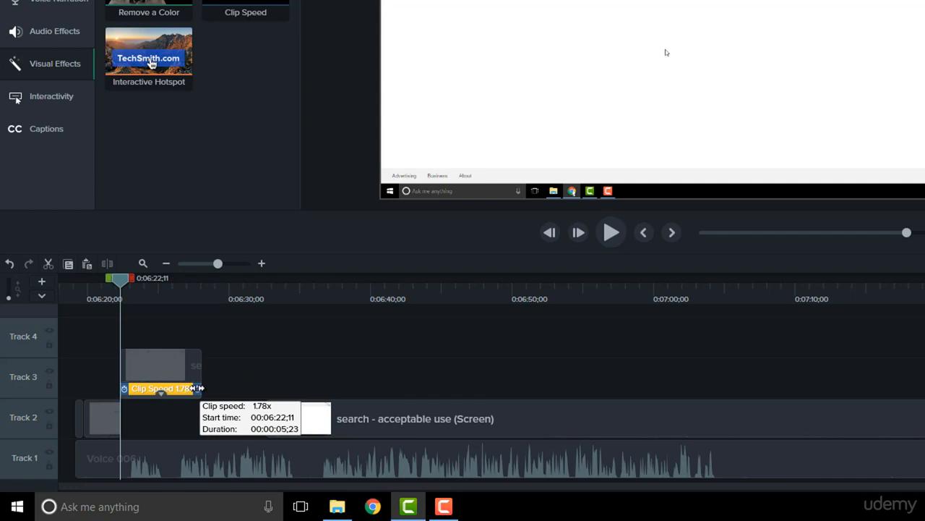
pyautogui.moveTo(197, 389); pyautogui.dragTo(157, 391)
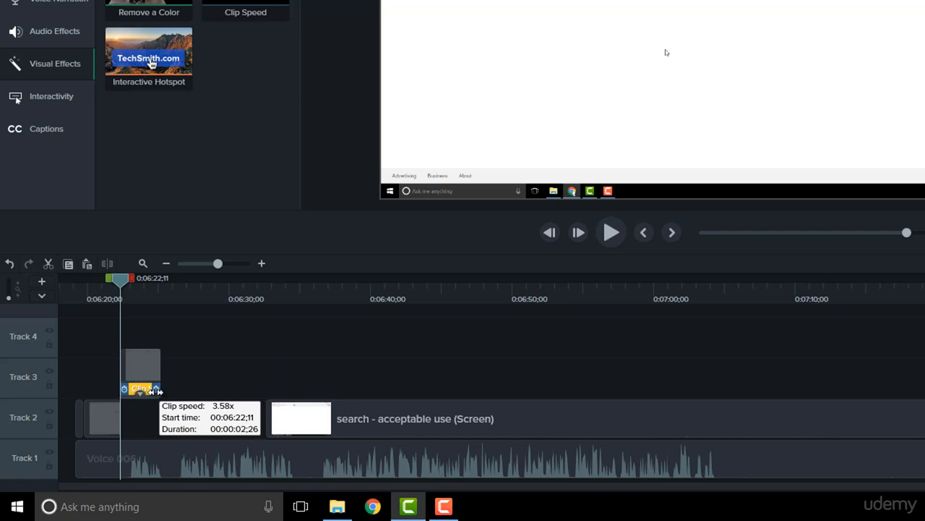
pyautogui.moveTo(158, 391); pyautogui.dragTo(161, 391)
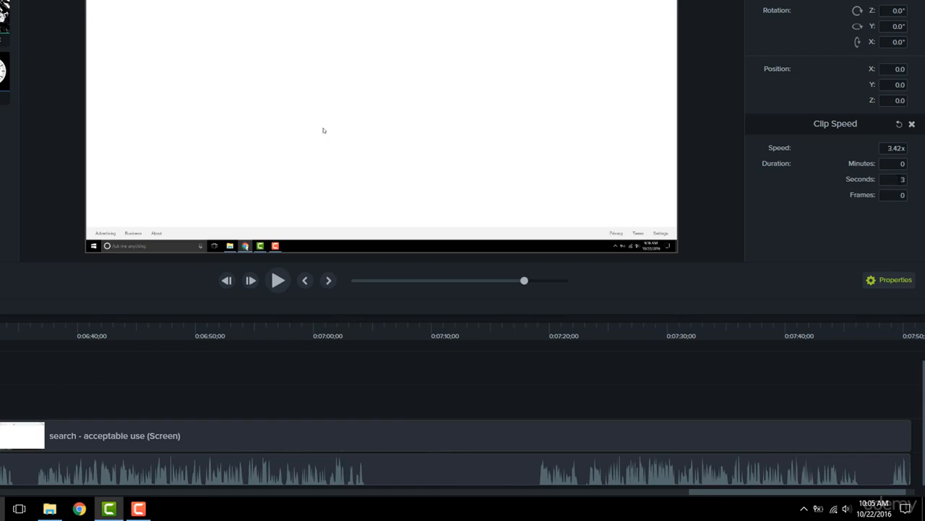
# Step: Set the Clip Speed duration of the Track 3 clip to 2 seconds
pyautogui.click(882, 179)
pyautogui.write('2')
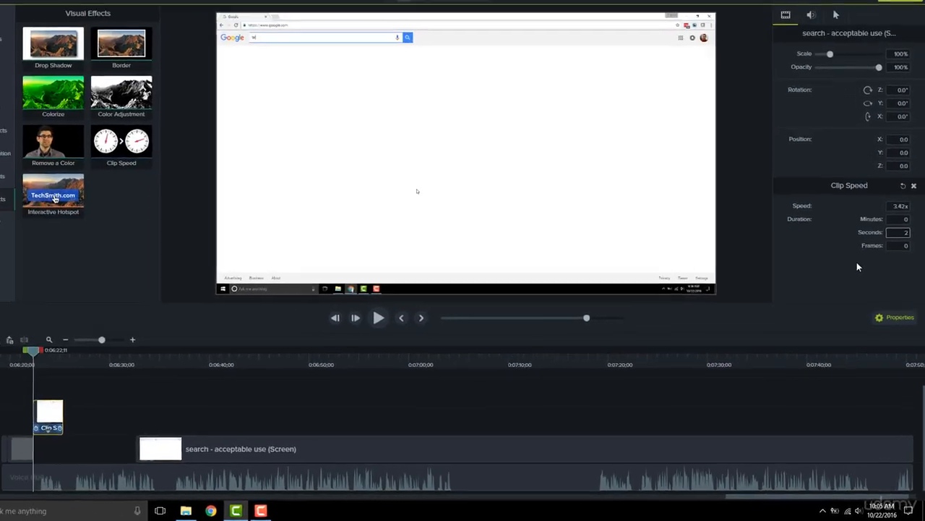
pyautogui.press('Return')
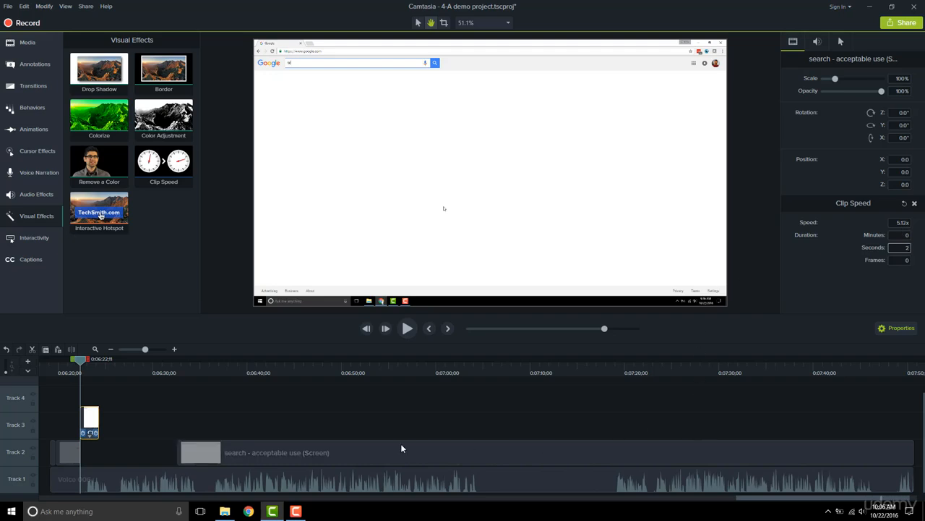
# Step: Play back the sped-up Track 3 clip from just before its start, then check the frames near its end
pyautogui.click(70, 373)
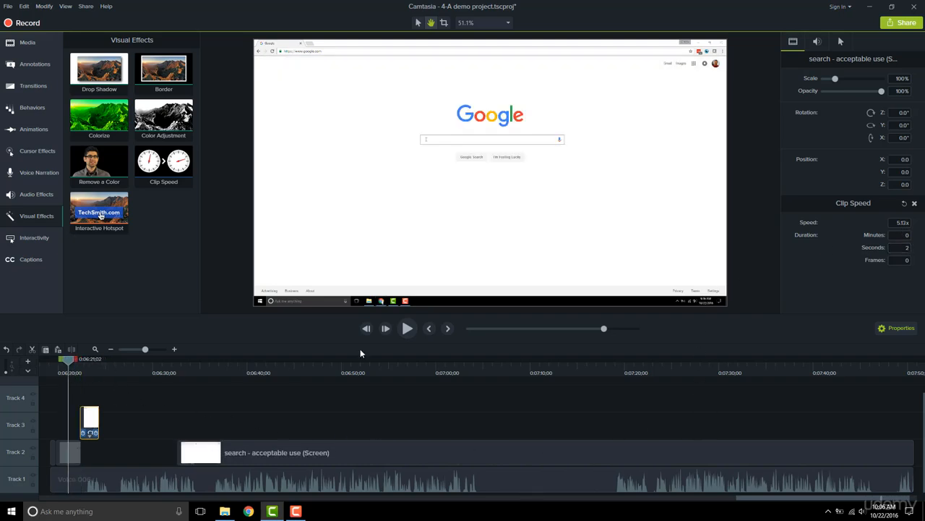
pyautogui.click(409, 329)
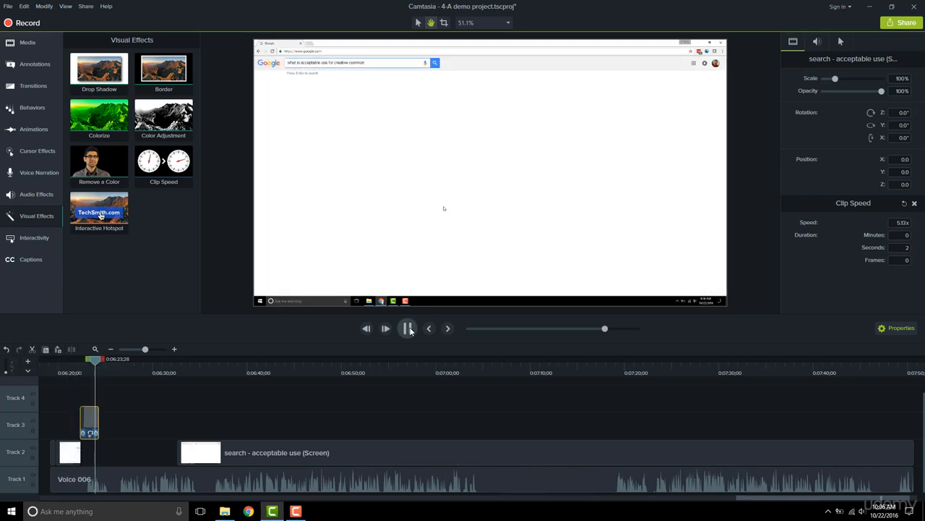
pyautogui.click(408, 329)
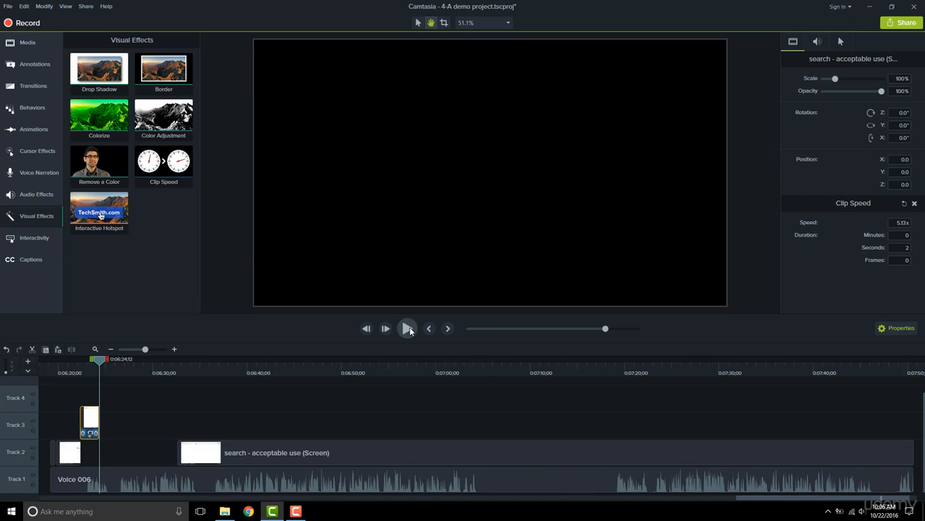
pyautogui.click(96, 377)
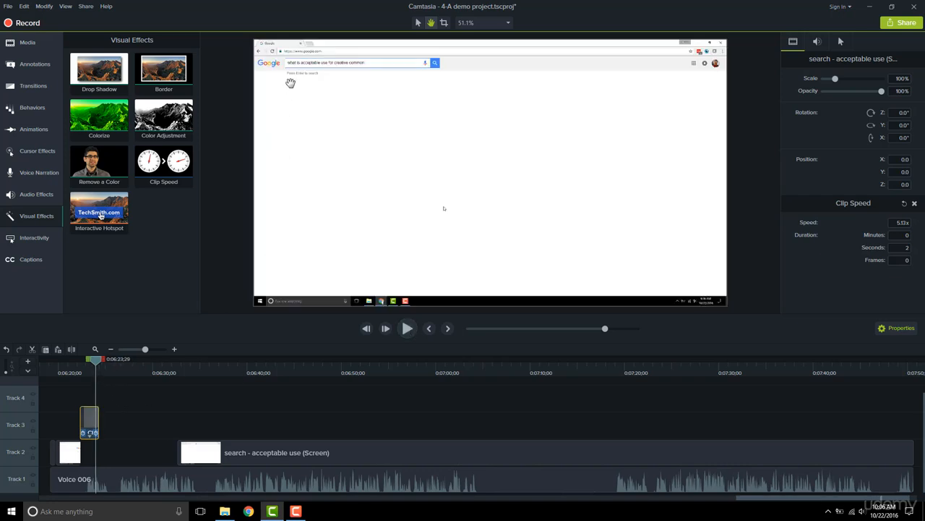
# Step: Set the Clip Speed duration of the Track 3 clip to 3 seconds and scrub back through it
pyautogui.click(905, 247)
pyautogui.write('3')
pyautogui.press('Tab')
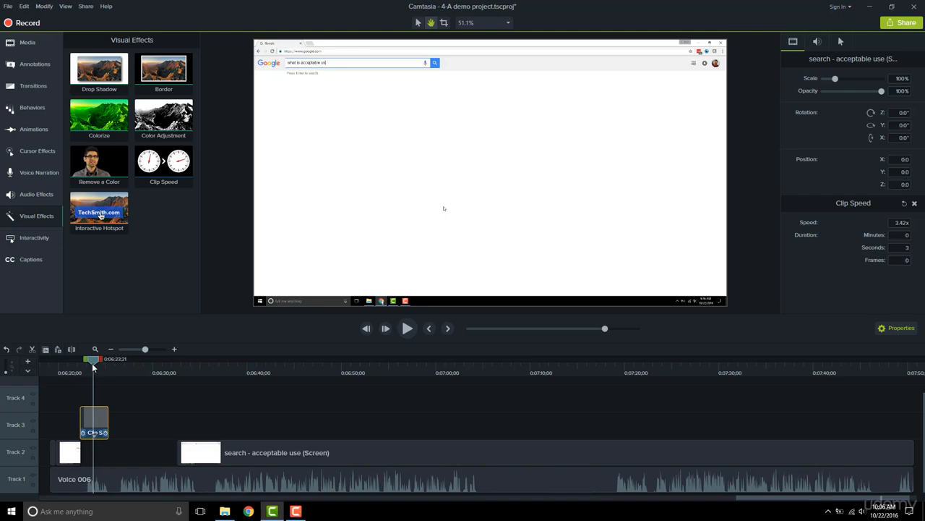
pyautogui.moveTo(96, 370); pyautogui.dragTo(87, 369)
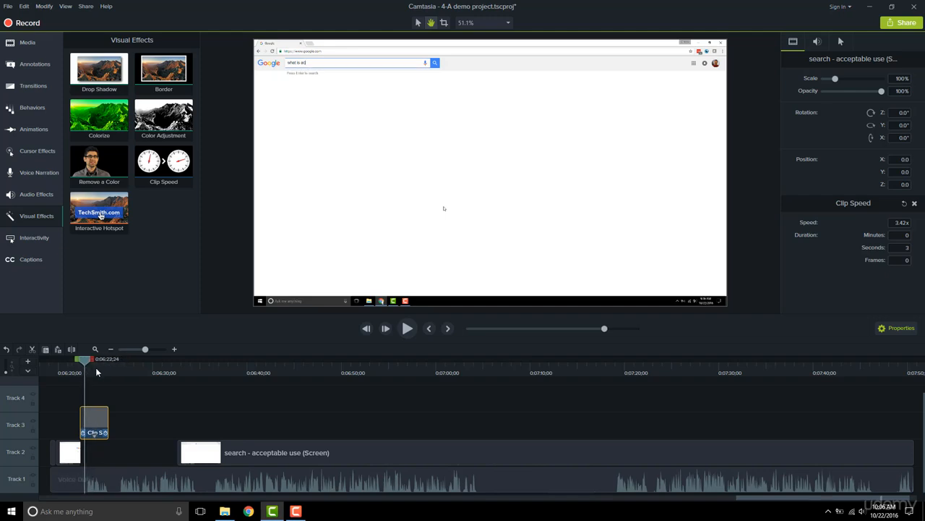
# Step: Set the Track 3 clip's speed to 2.00x and scrub through the clip to preview the result
pyautogui.click(93, 437)
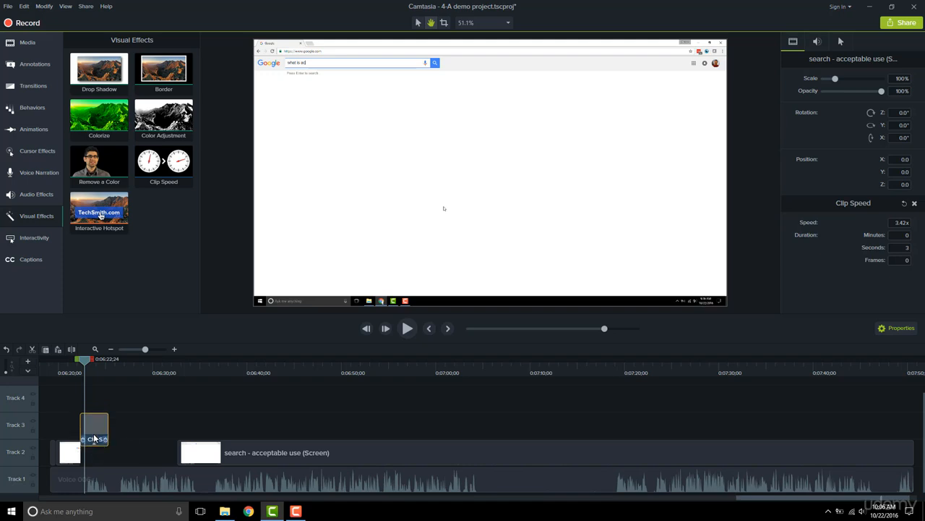
pyautogui.moveTo(107, 433)
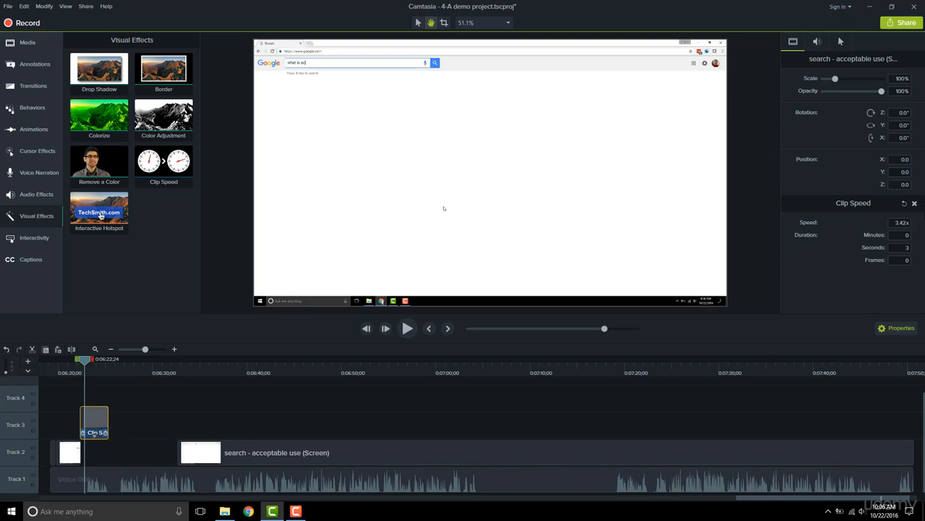
pyautogui.click(897, 222)
pyautogui.write('2x')
pyautogui.press('Return')
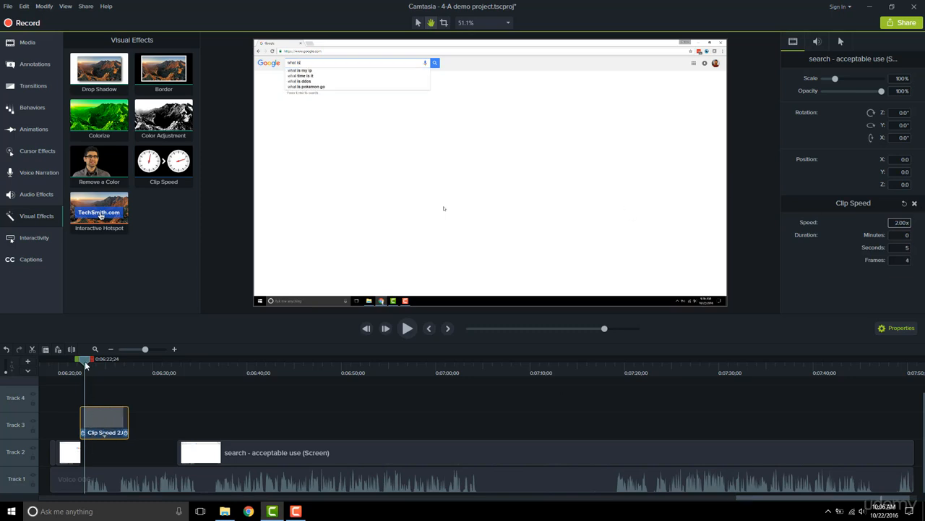
pyautogui.moveTo(86, 365); pyautogui.dragTo(124, 365)
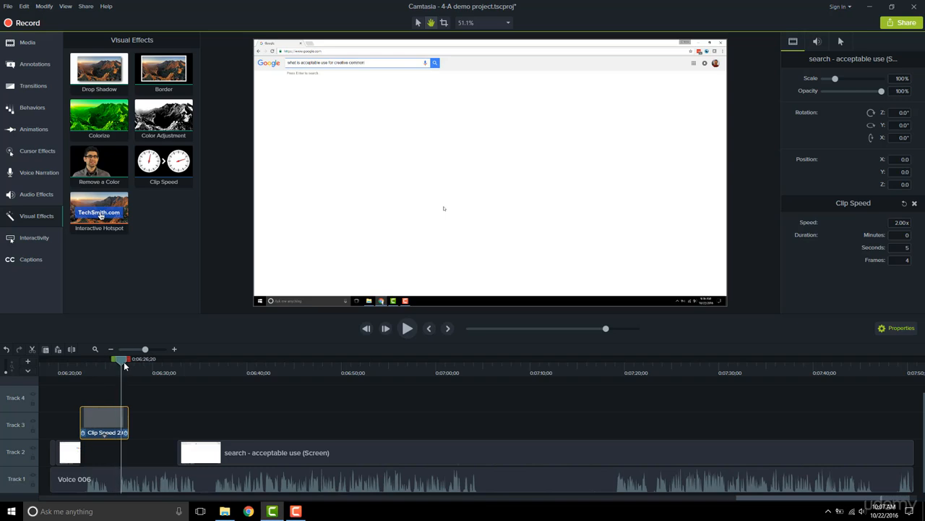
# Step: Show the visual effects that can be added to the selected Track 3 clip
pyautogui.click(39, 6)
pyautogui.moveTo(60, 64)
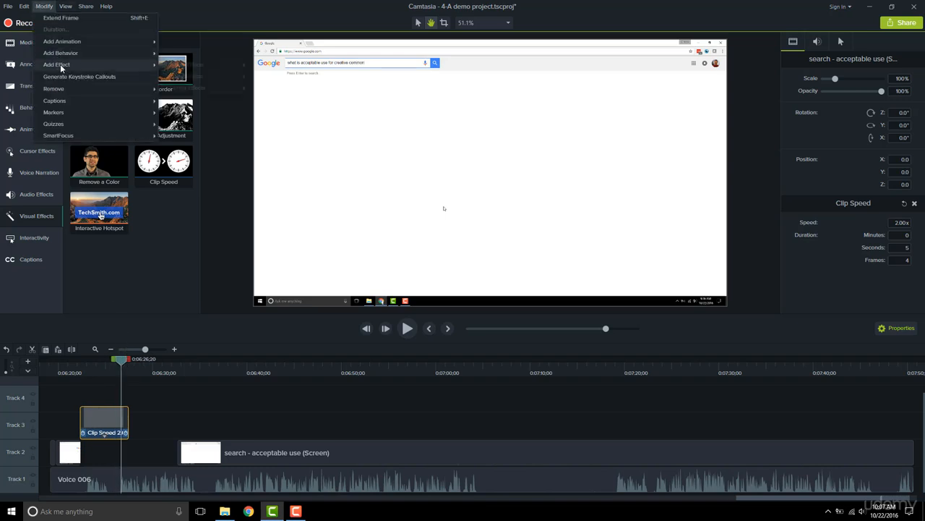
pyautogui.moveTo(188, 67)
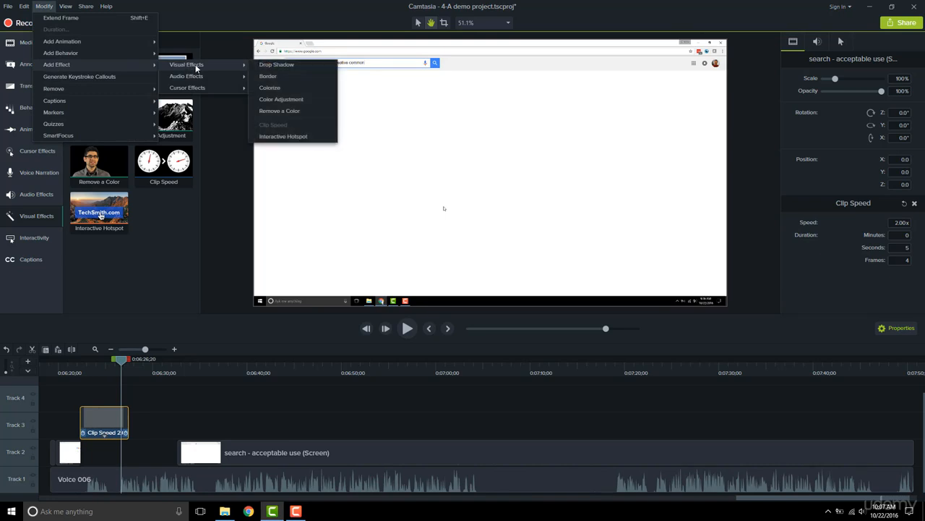